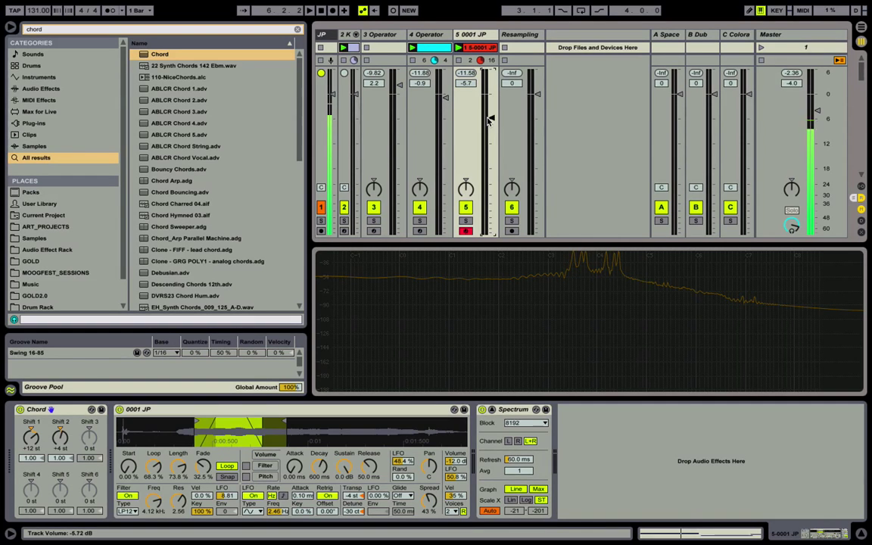
# Hide the device view, solo the JP, 4 Operator and 5-0001 JP tracks, and start playback.
pyautogui.press('super+alt+l')
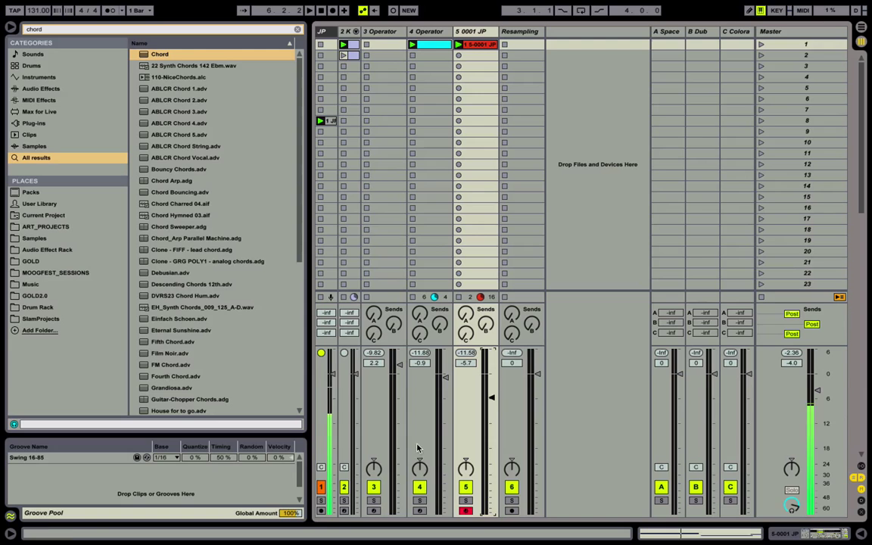
pyautogui.click(321, 500)
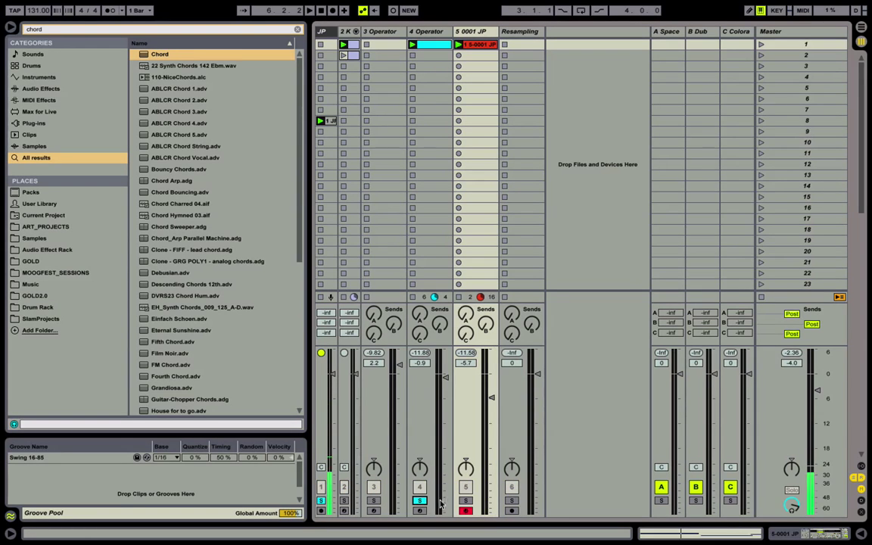
pyautogui.press('space')
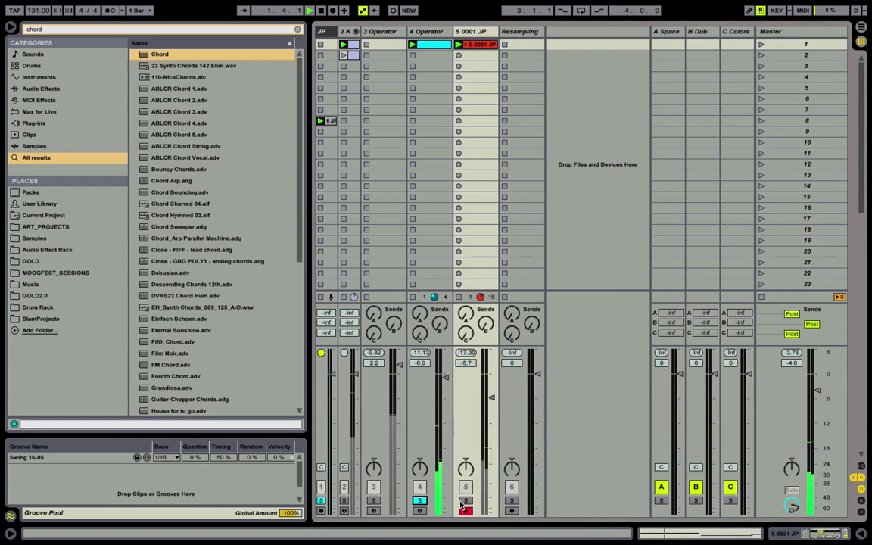
pyautogui.click(465, 501)
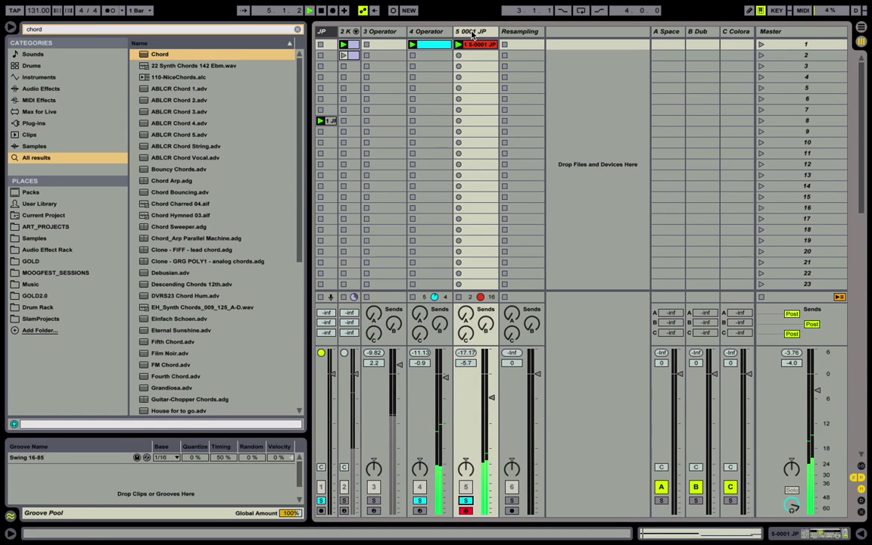
# Add a Gate effect to the end of the 5-0001 JP track's device chain.
pyautogui.doubleClick(472, 33)
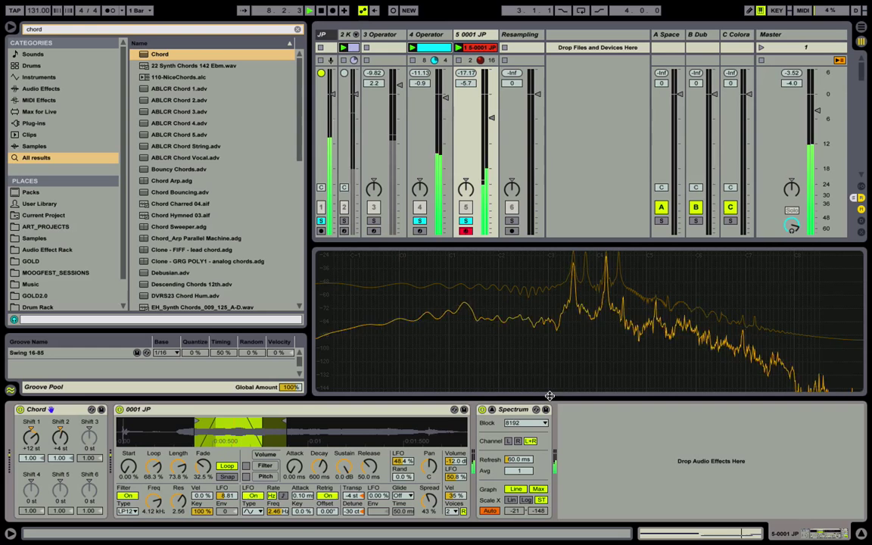
pyautogui.hotkey('ctrl', 'f')
pyautogui.write('gate')
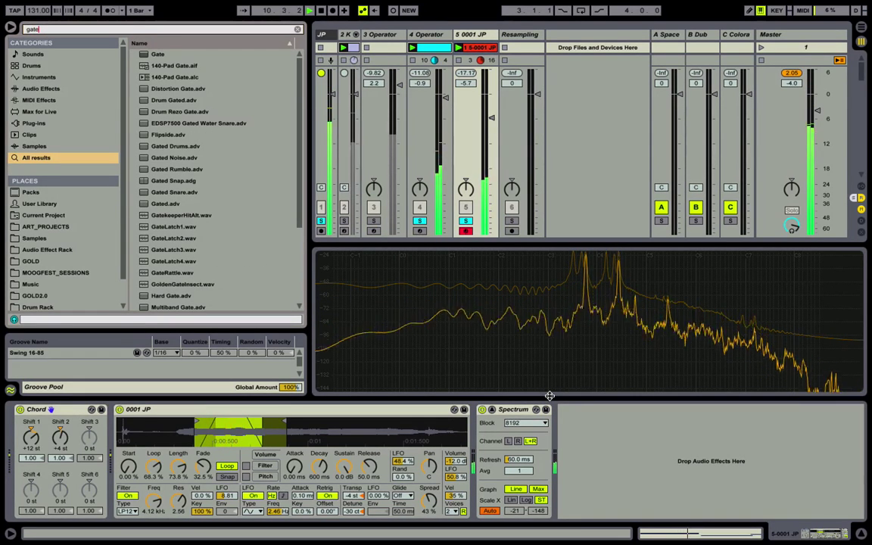
pyautogui.press('Down')
pyautogui.press('Return')
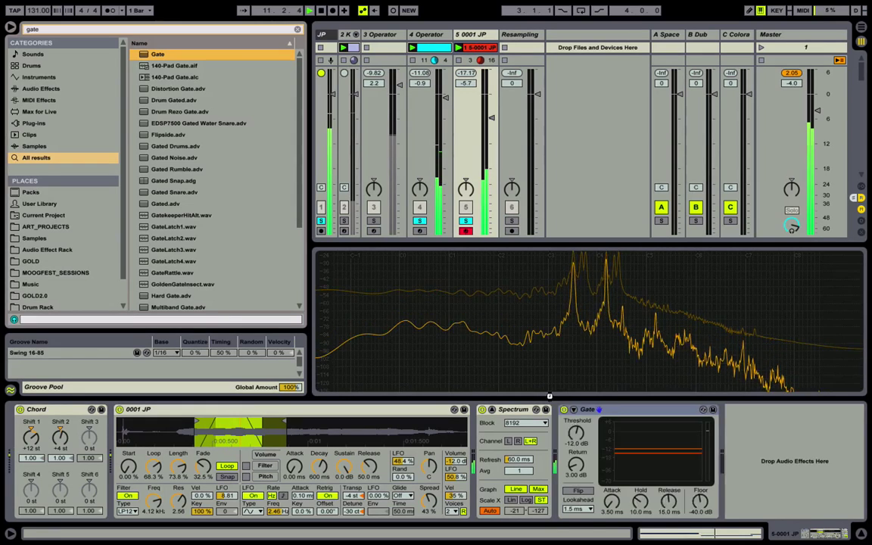
# Enable Flip on the Gate and sidechain it with audio from the 4-Operator track.
pyautogui.click(580, 492)
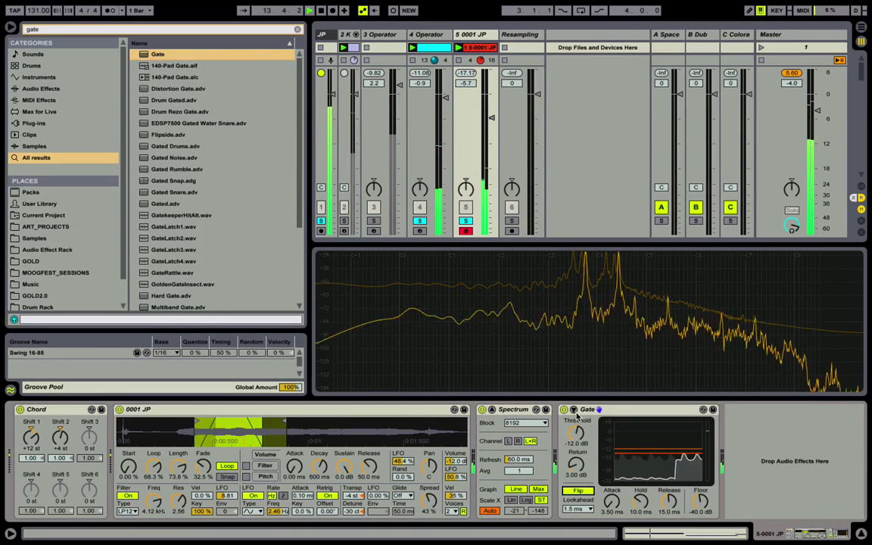
pyautogui.click(575, 411)
pyautogui.click(582, 441)
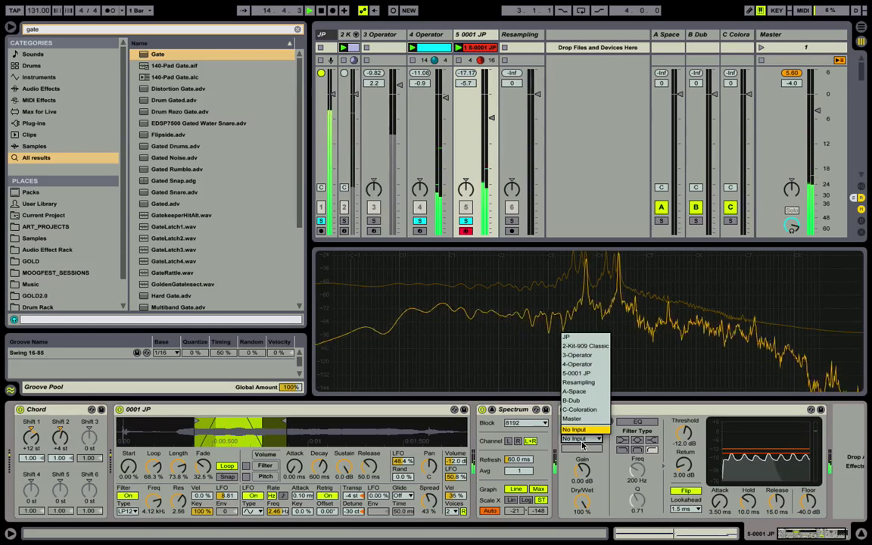
pyautogui.click(577, 364)
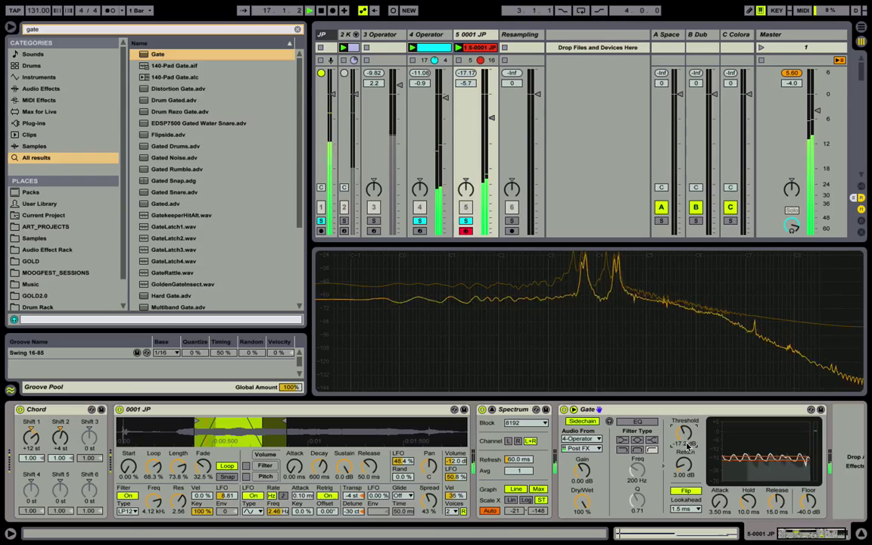
# Set the Gate's threshold to -26.9 dB, attack 29.8 ms, hold 4.03 ms, release 3.75 ms, floor -26.8 dB and return 6.67 dB.
pyautogui.moveTo(687, 445); pyautogui.dragTo(688, 448)
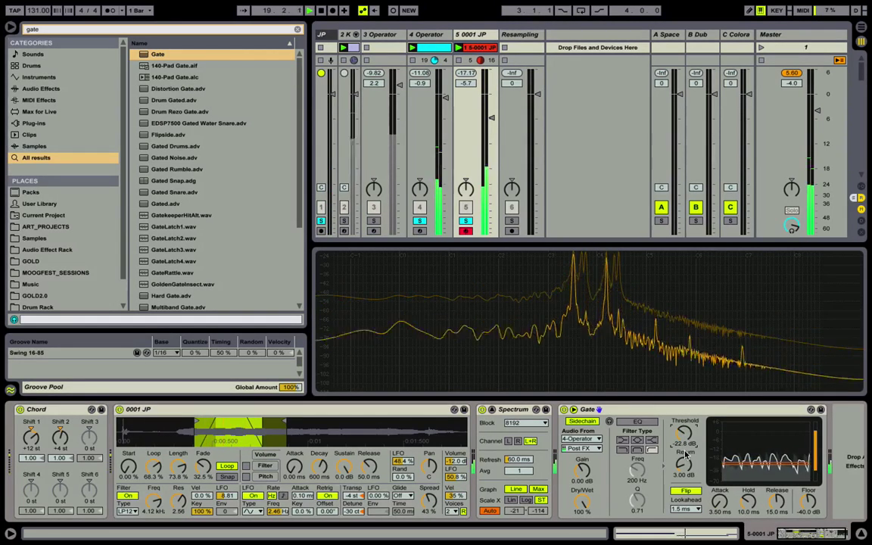
pyautogui.moveTo(749, 507); pyautogui.dragTo(784, 539)
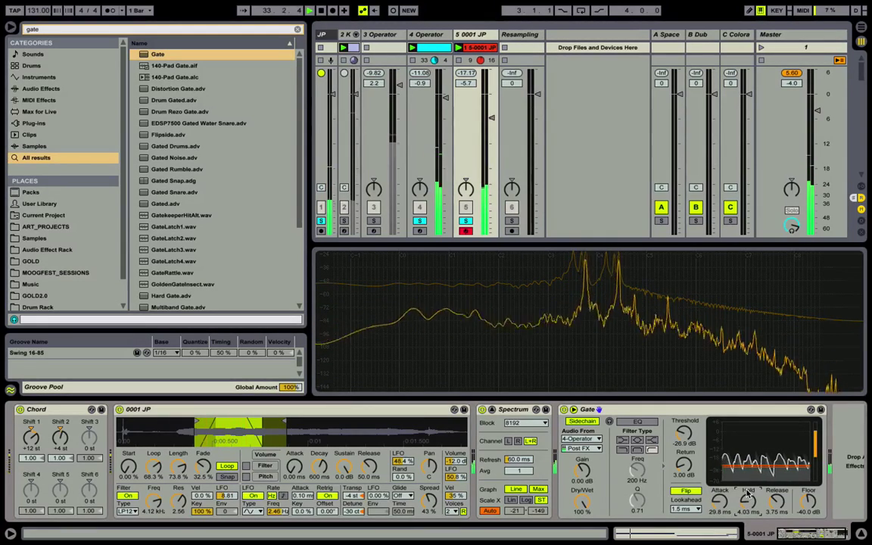
pyautogui.hotkey('ctrl', 'f')
pyautogui.write('si')
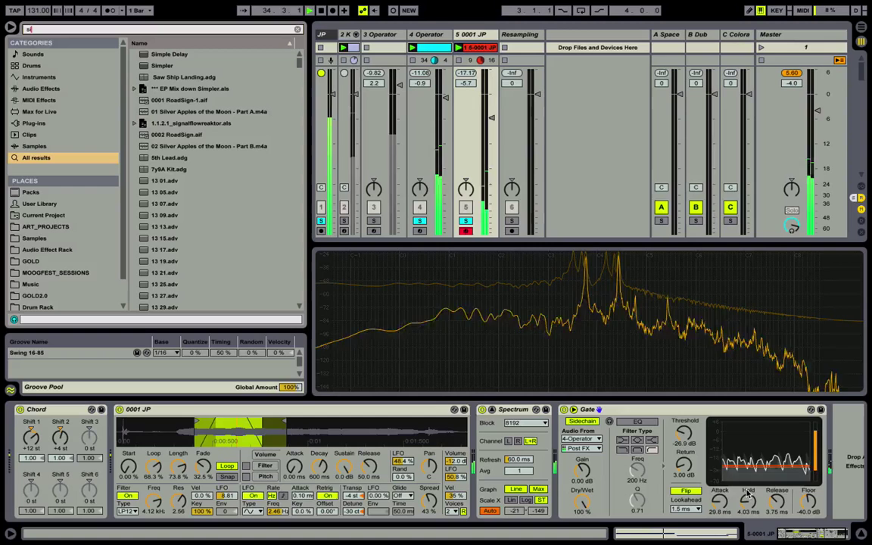
pyautogui.moveTo(810, 512); pyautogui.dragTo(809, 502)
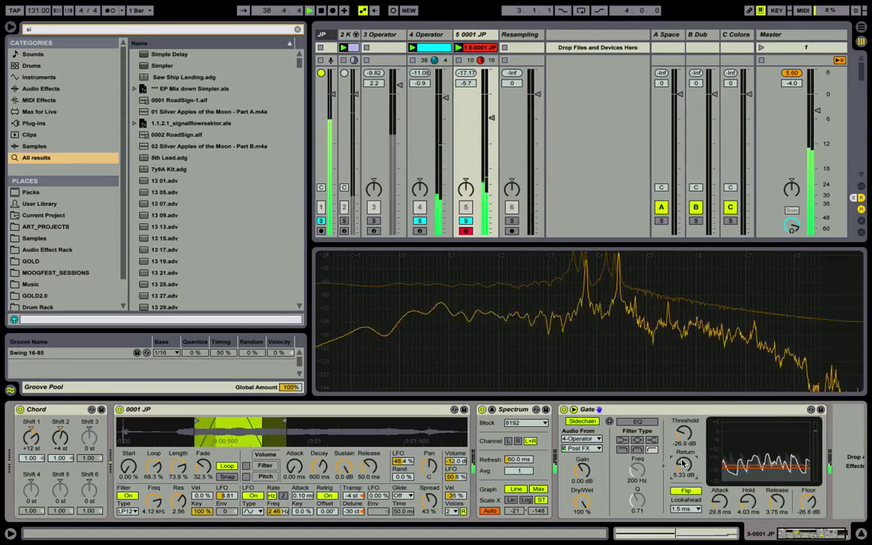
pyautogui.moveTo(684, 466); pyautogui.dragTo(682, 459)
# Add a Ping Pong Delay after the Gate and set its filter to 1.85 kHz with a bandwidth of 4.11.
pyautogui.press('super+f')
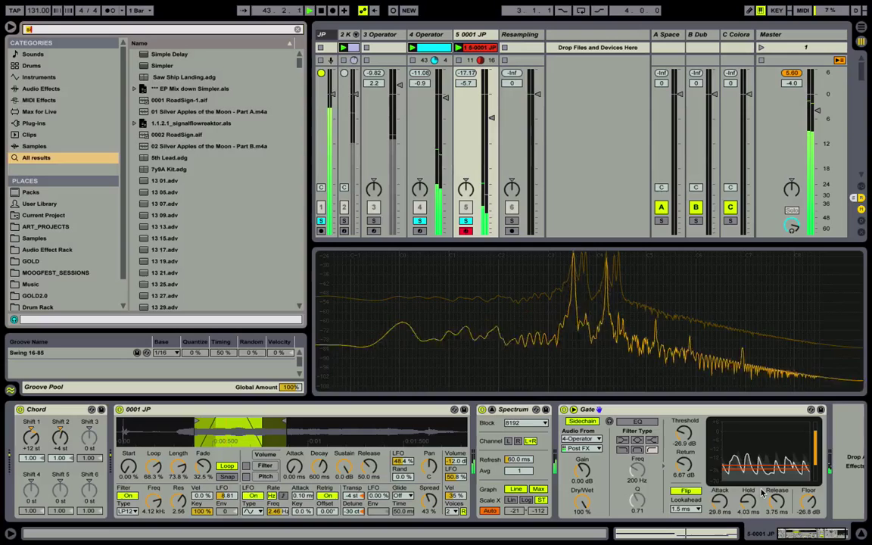
pyautogui.write('ping pon')
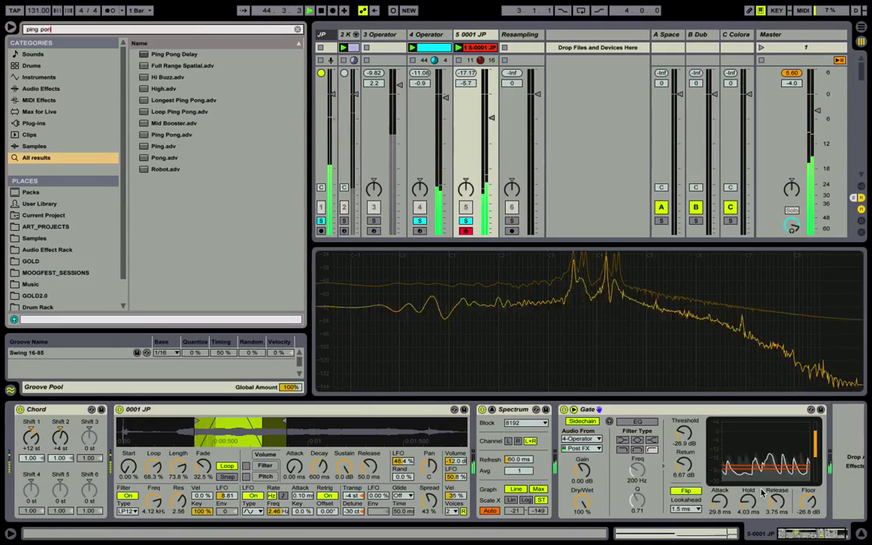
pyautogui.press('Down')
pyautogui.press('Return')
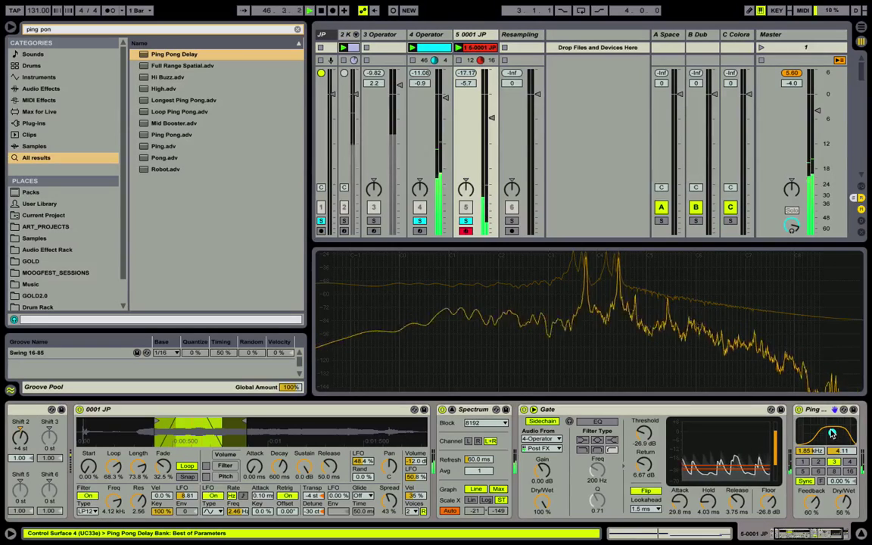
pyautogui.moveTo(826, 433); pyautogui.dragTo(831, 434)
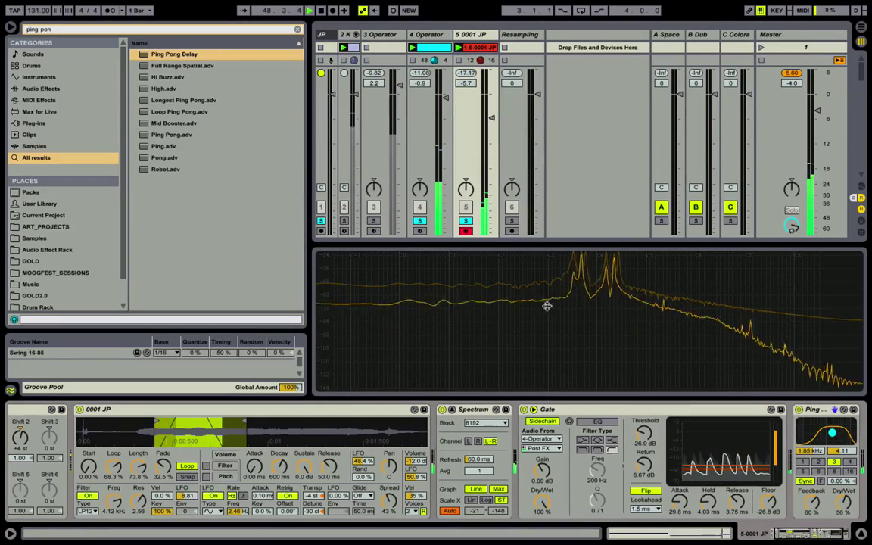
# Unsolo and mute the 4 Operator track, and raise the 5-0001 JP track's volume to about -1.8 dB.
pyautogui.click(419, 220)
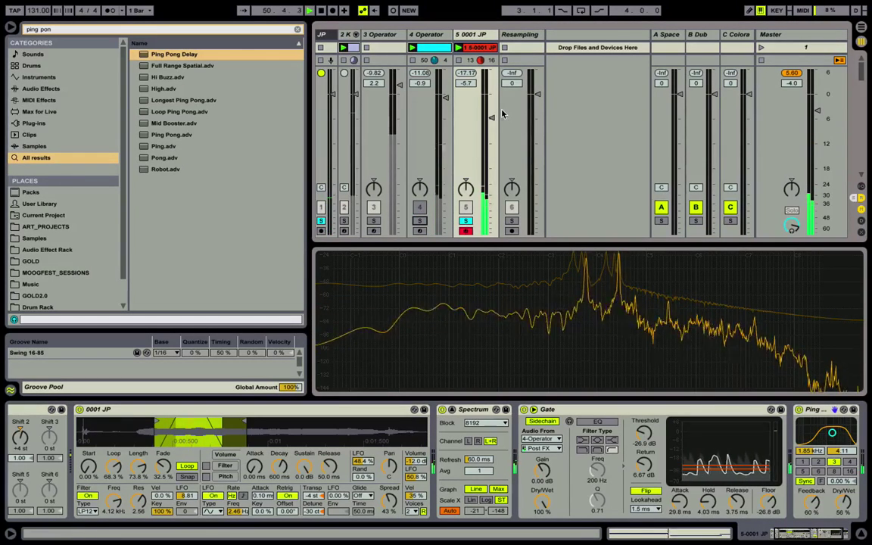
pyautogui.moveTo(490, 118); pyautogui.dragTo(489, 100)
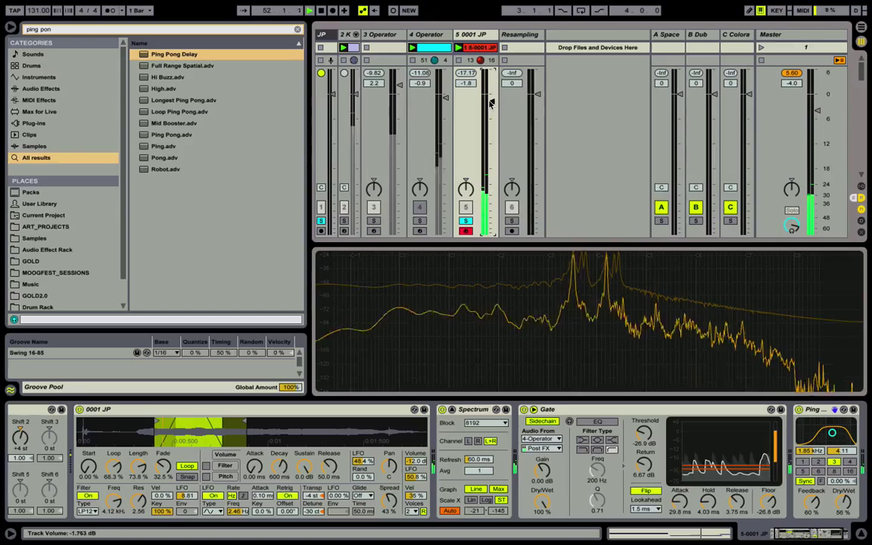
# Change the Ping Pong Delay's filter to 1.62 kHz with a bandwidth of 5.14.
pyautogui.hscroll(2, 654, 417)
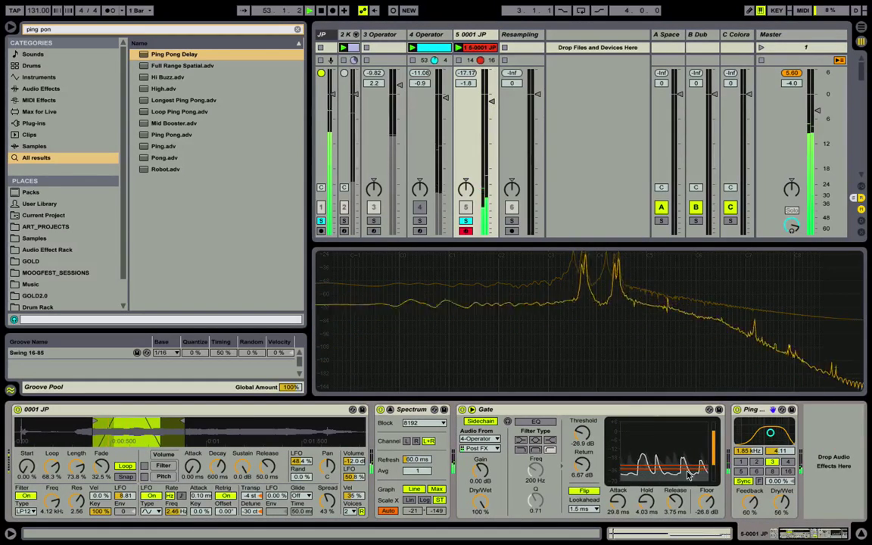
pyautogui.moveTo(771, 434); pyautogui.dragTo(769, 430)
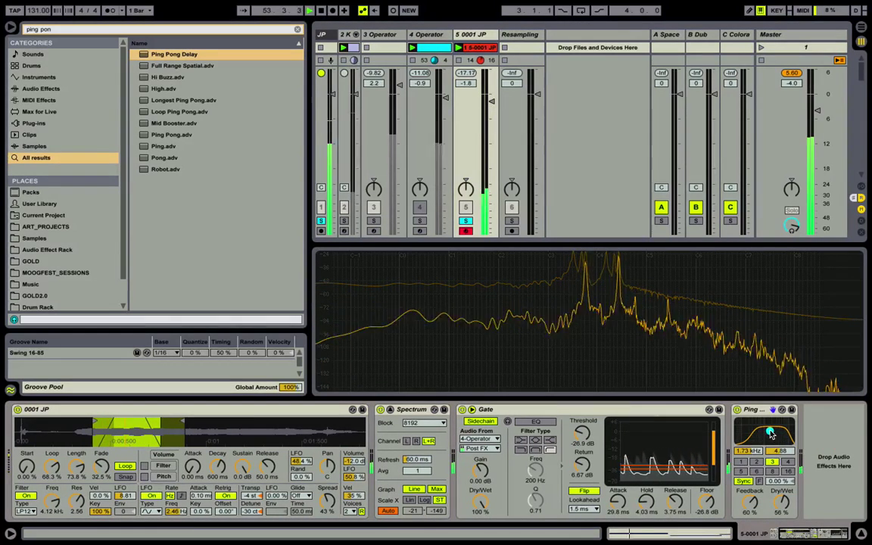
# Clear the remaining solos and replay the full mix, raising the 5-0001 JP track's volume to about -0.7 dB.
pyautogui.click(466, 222)
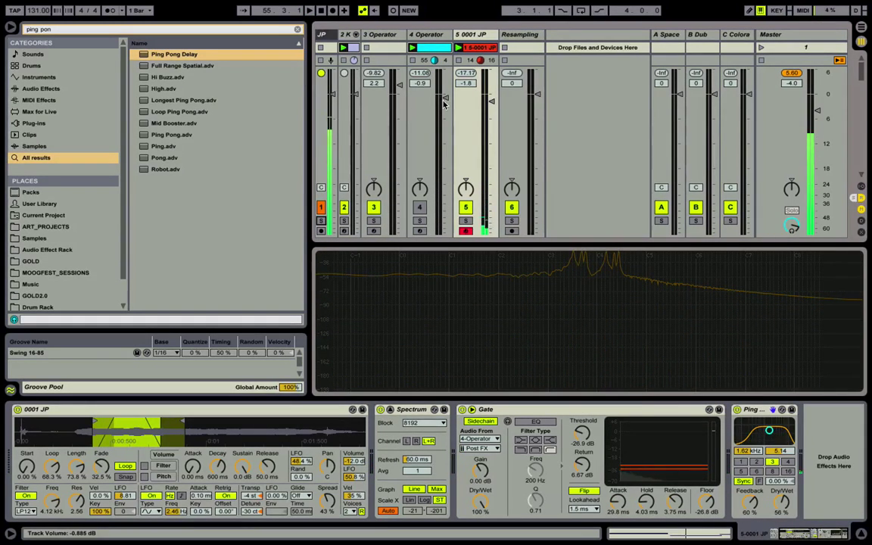
pyautogui.press('space')
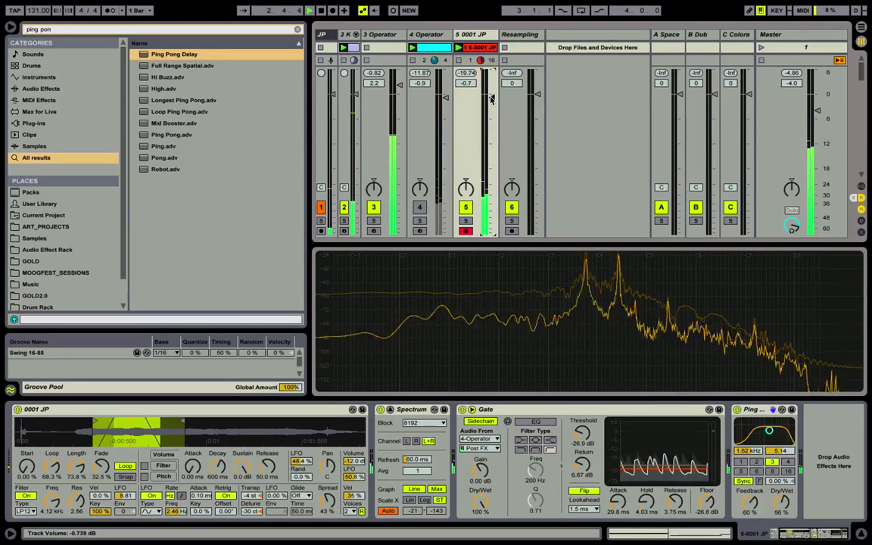
pyautogui.moveTo(578, 368)
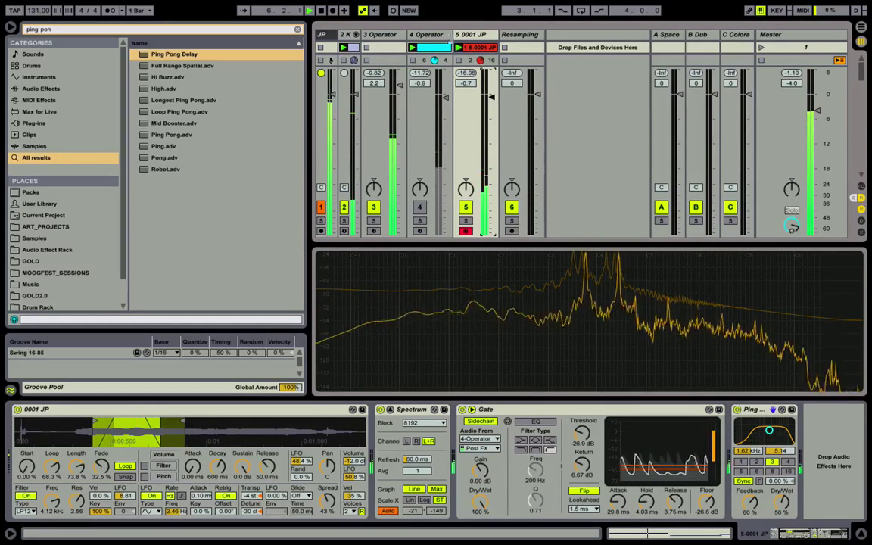
# On the 4 Operator track, try long and short amplitude envelopes, ending with a 116 ms decay and sustain at -inf dB.
pyautogui.click(442, 35)
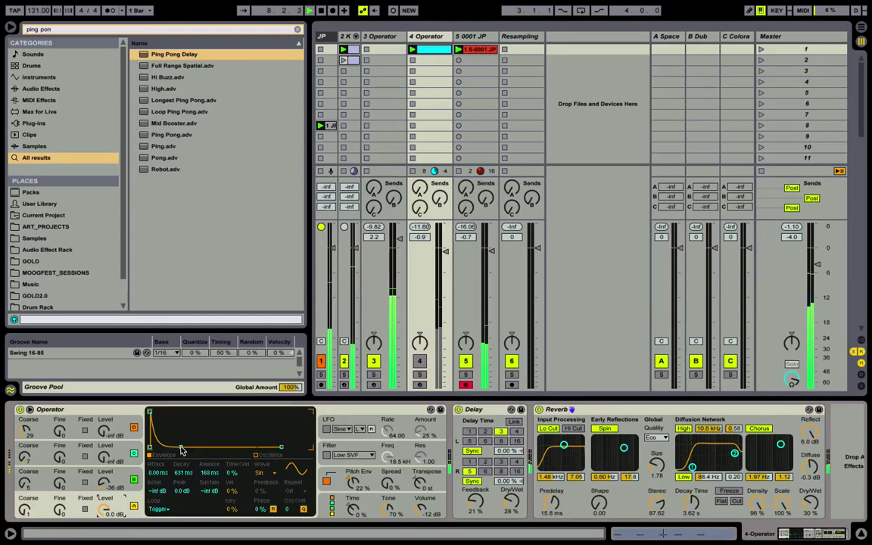
pyautogui.moveTo(180, 446); pyautogui.dragTo(197, 425)
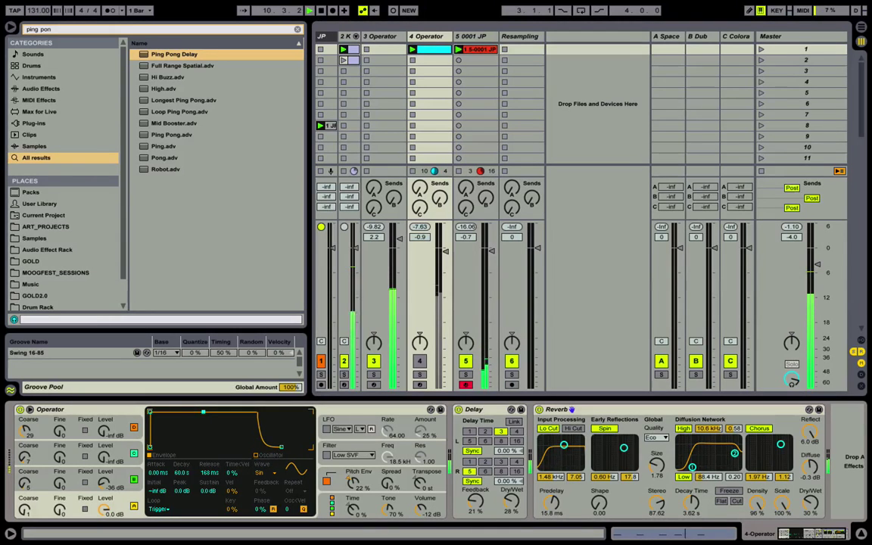
pyautogui.moveTo(197, 431)
pyautogui.mouseDown()
pyautogui.moveTo(178, 446)
pyautogui.moveTo(200, 413)
pyautogui.mouseUp()
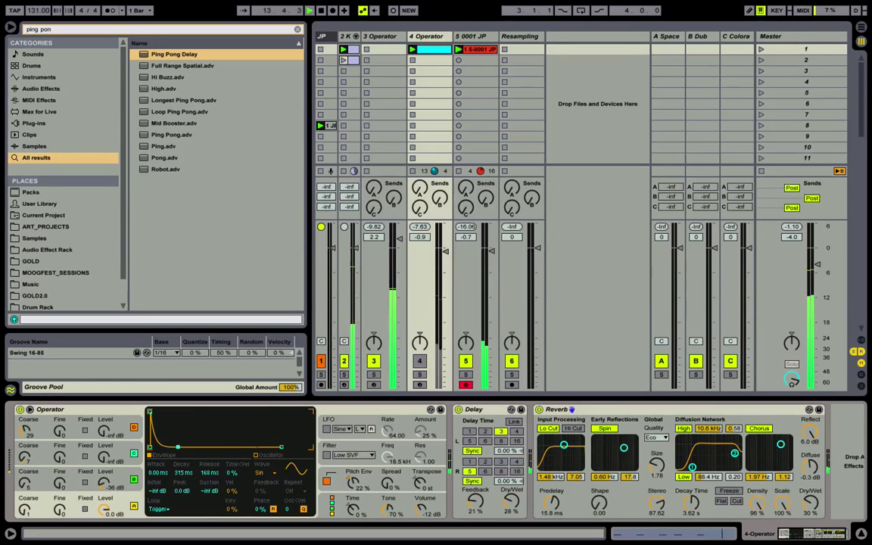
pyautogui.moveTo(177, 446); pyautogui.dragTo(201, 418)
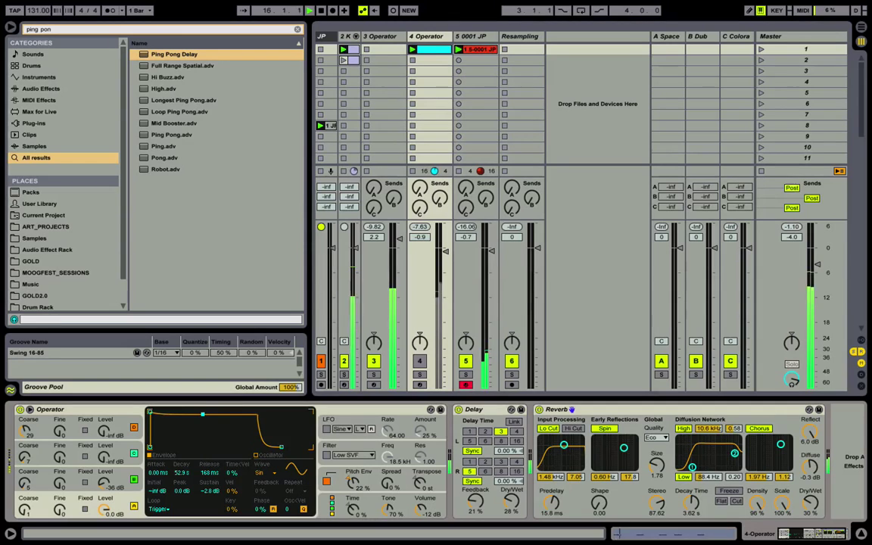
pyautogui.moveTo(191, 428); pyautogui.dragTo(173, 448)
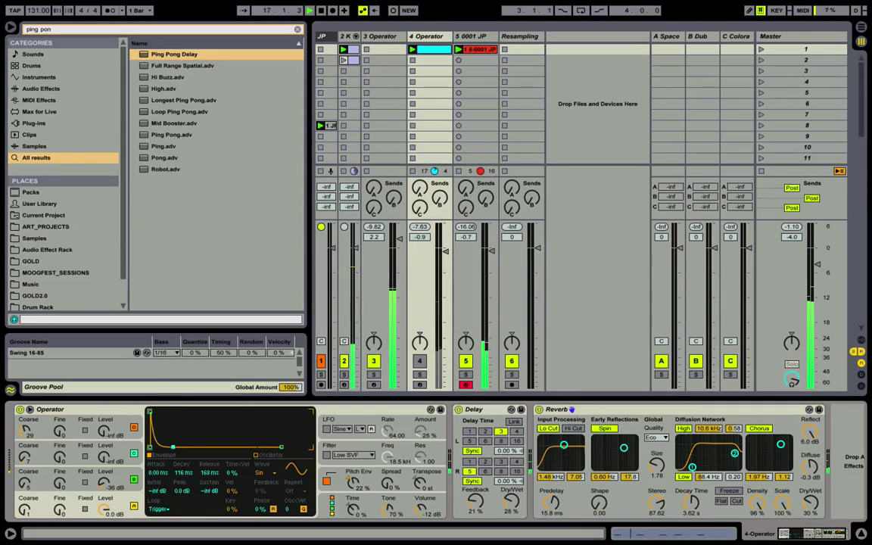
# Audition the mix with 4 Operator briefly unmuted, and lower the 5-0001 JP track's volume to -2.6 dB.
pyautogui.click(468, 59)
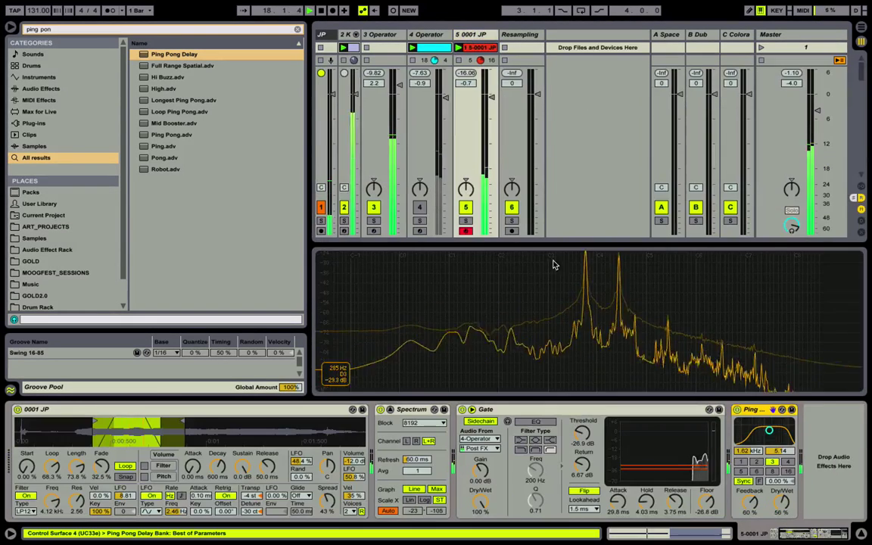
pyautogui.click(421, 208)
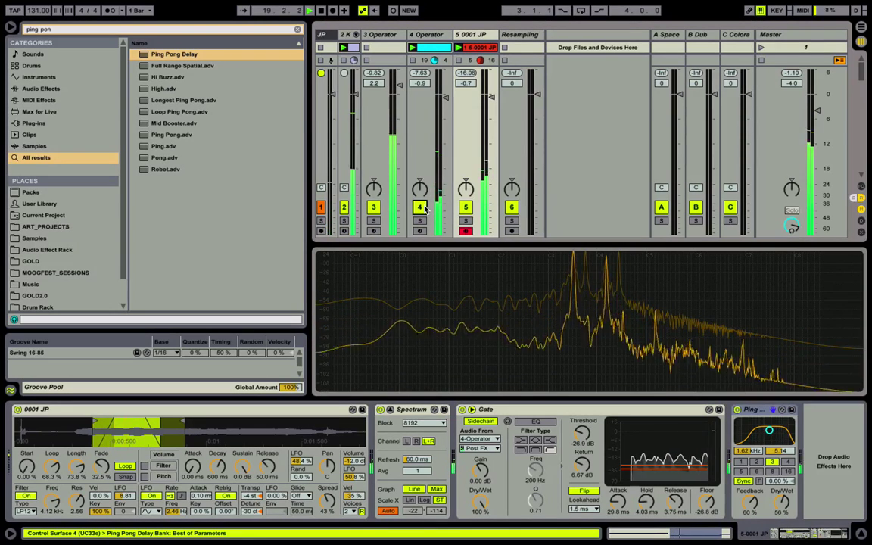
pyautogui.click(421, 207)
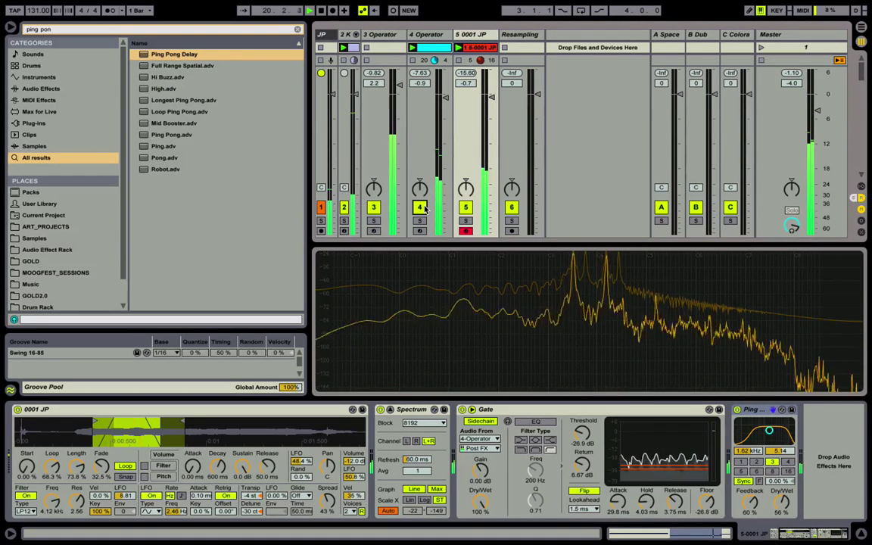
pyautogui.moveTo(489, 98); pyautogui.dragTo(491, 106)
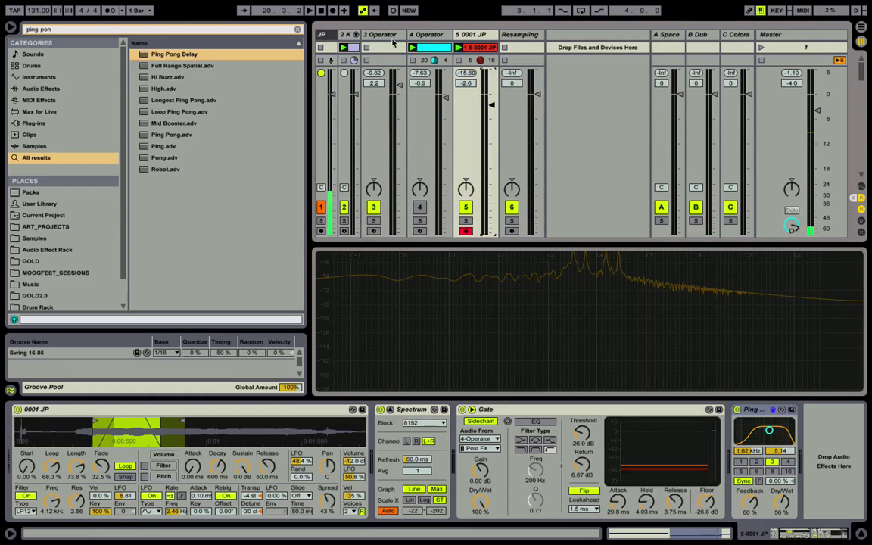
# Duplicate the second clip of the 909 drum track into the third slot and launch the copy.
pyautogui.click(348, 35)
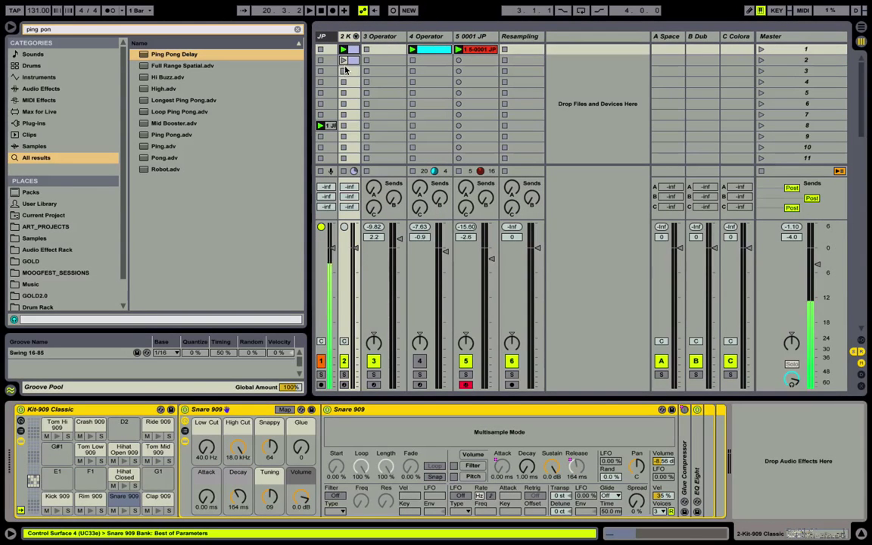
pyautogui.click(350, 62)
pyautogui.doubleClick(344, 62)
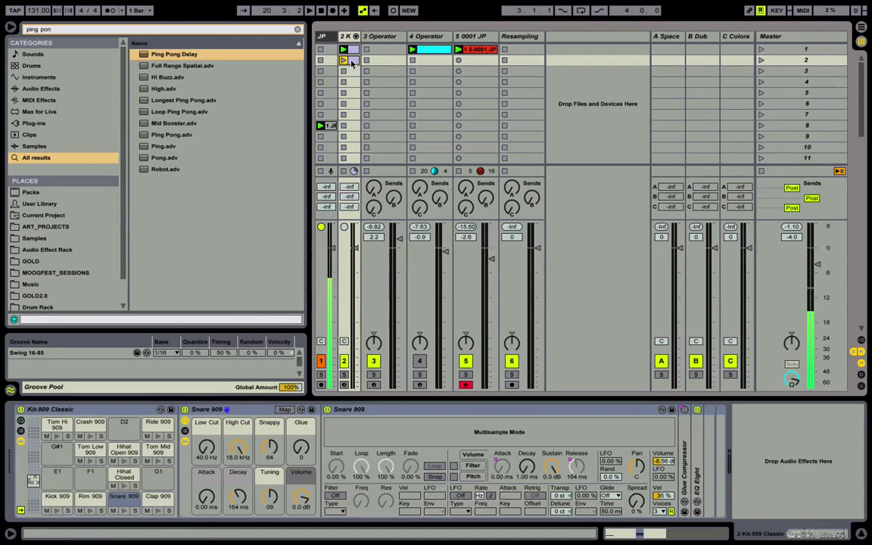
pyautogui.click(361, 69)
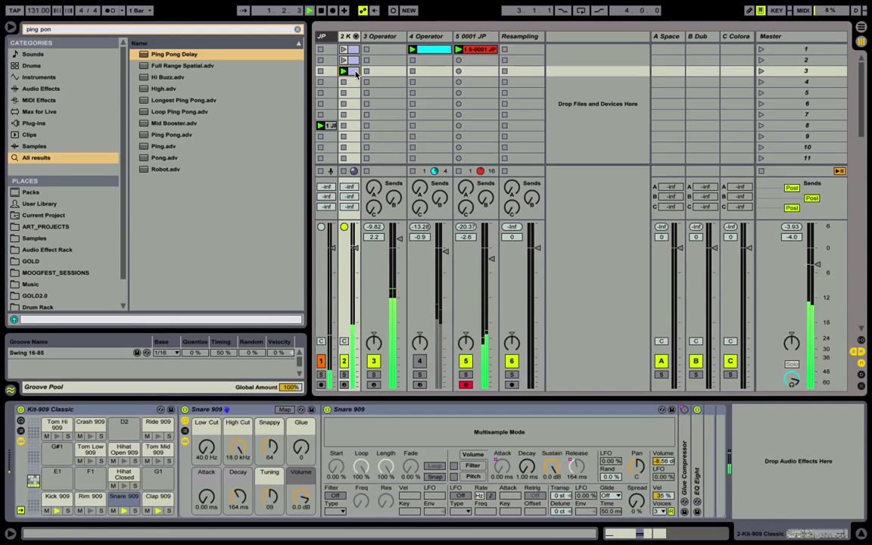
# Draw sixteenth-note Hihat Closed 909 hits at 1.1.3 and 1.2.3 in the third drum clip.
pyautogui.hotkey('shift', 'Tab')
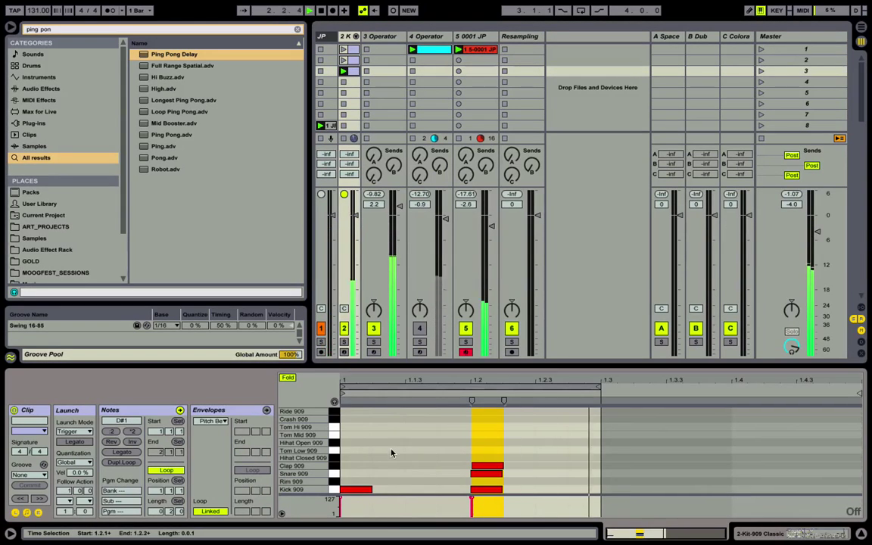
pyautogui.press('b')
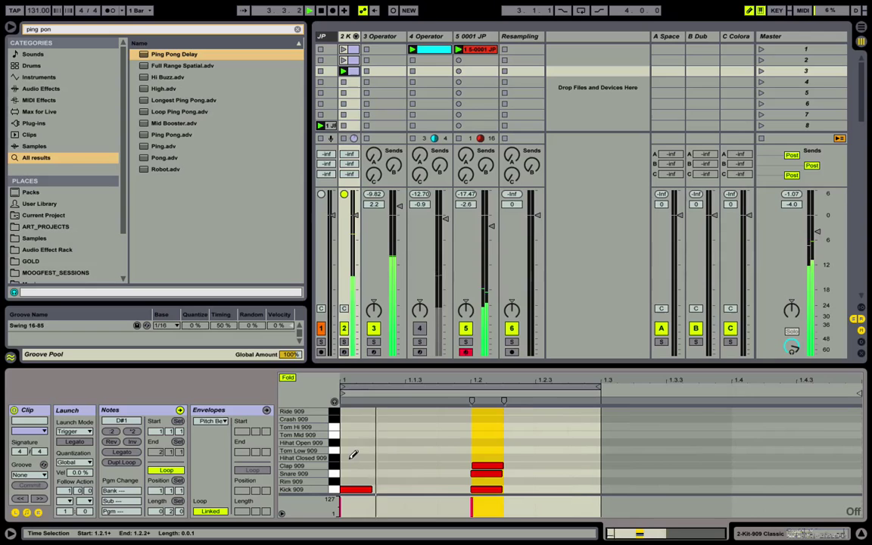
pyautogui.click(412, 456)
pyautogui.click(550, 457)
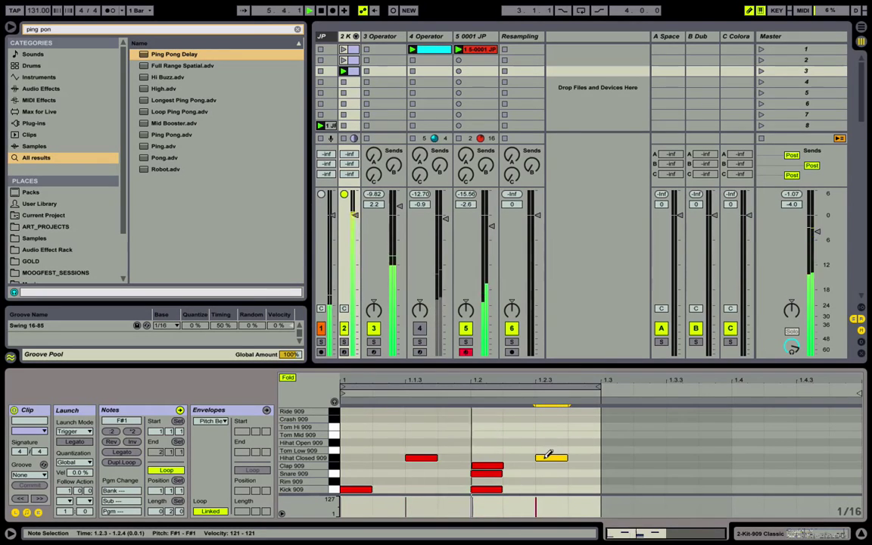
# Lower the Hihat Closed 909 chain to -5.0 dB and thin its sound with a low cut near 7 kHz and a decay near 118 ms.
pyautogui.click(357, 36)
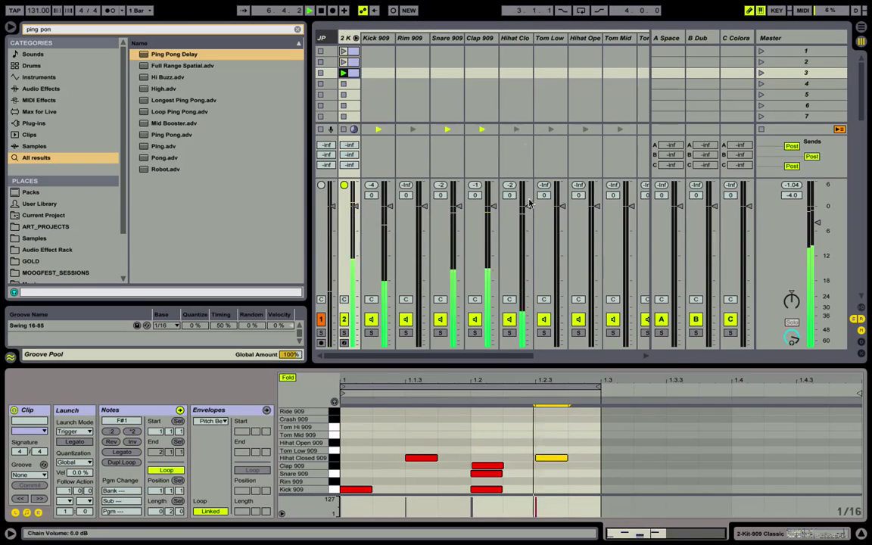
pyautogui.click(515, 37)
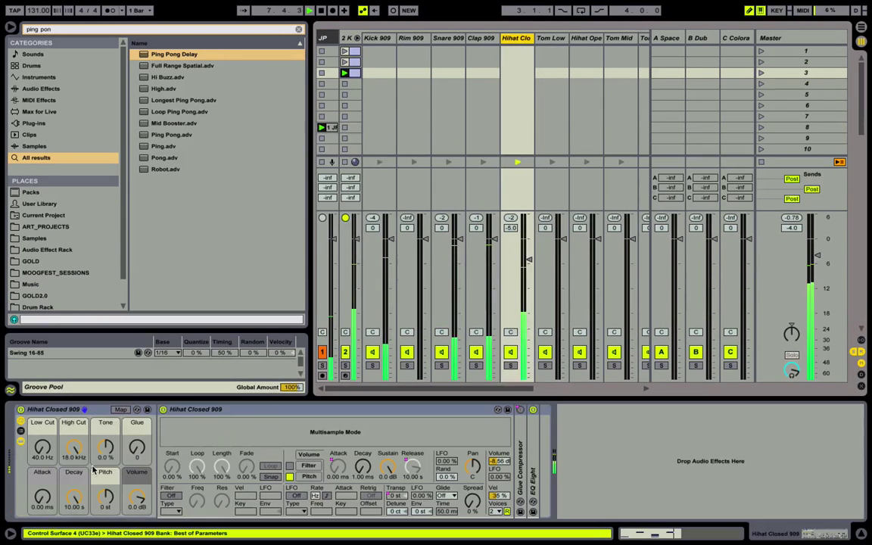
pyautogui.moveTo(41, 447); pyautogui.dragTo(38, 335)
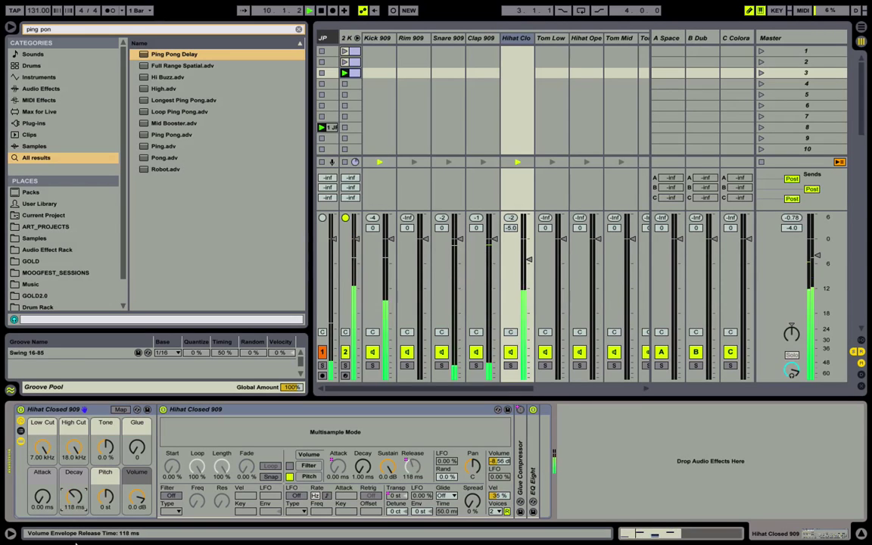
pyautogui.moveTo(73, 496); pyautogui.dragTo(70, 507)
pyautogui.moveTo(44, 445); pyautogui.dragTo(49, 459)
# Apply the Swing 16-85 groove to the third drum clip.
pyautogui.hotkey('shift', 'Tab')
pyautogui.click(35, 475)
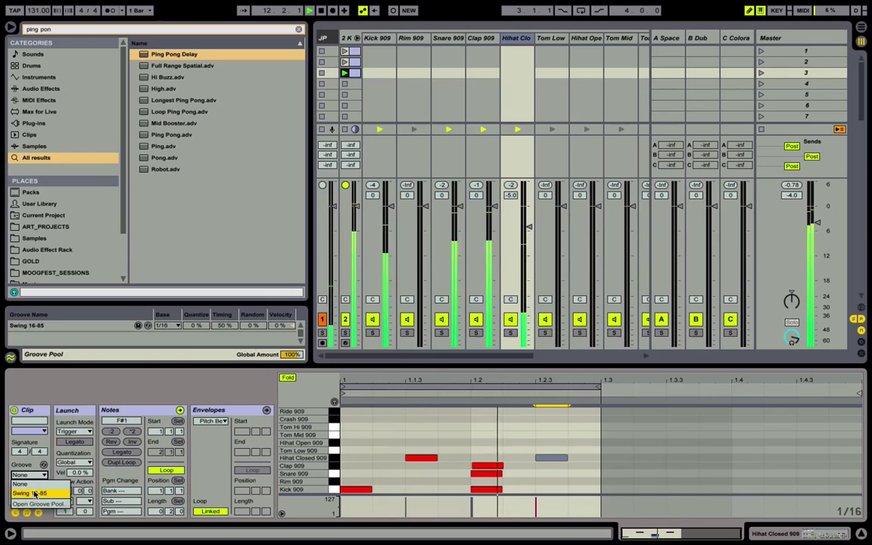
pyautogui.click(34, 494)
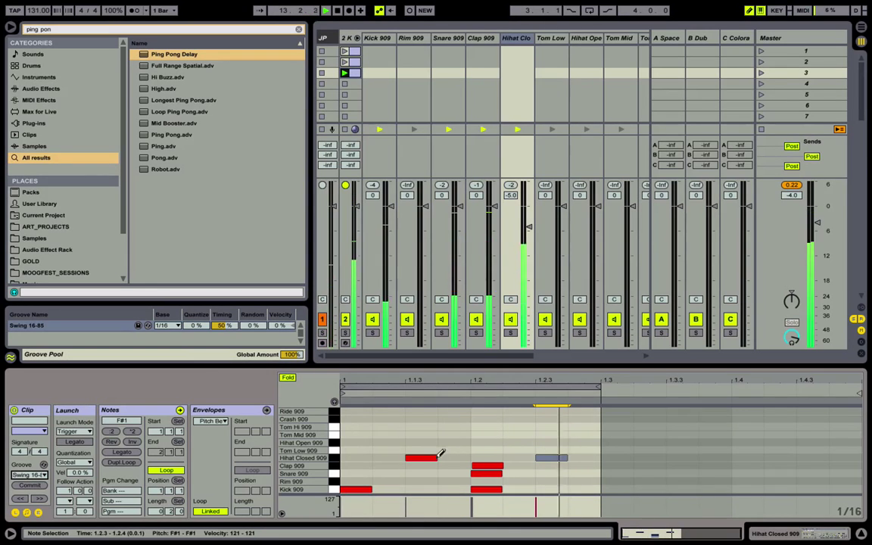
# Add a quiet Hihat Closed 909 note at 1.1.4 with velocity 23, and duplicate the loop to one bar.
pyautogui.moveTo(443, 457); pyautogui.dragTo(448, 519)
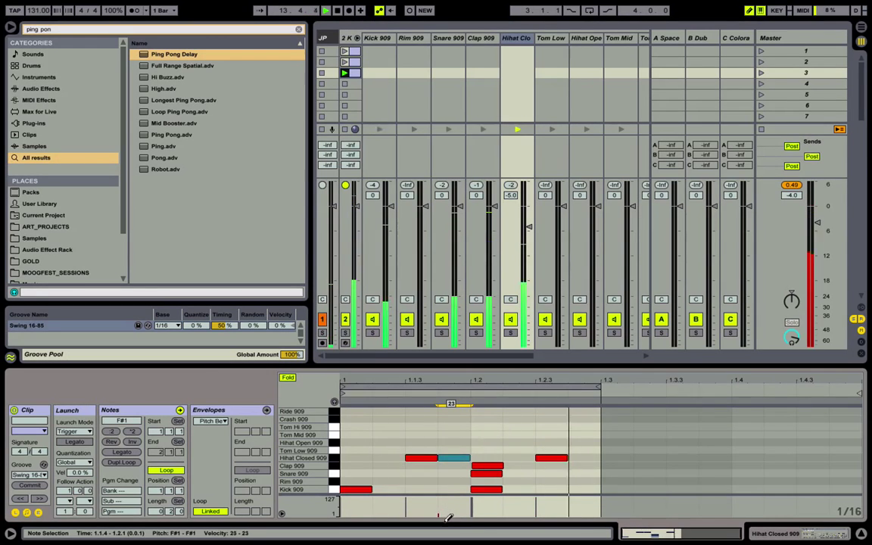
pyautogui.click(470, 386)
pyautogui.hotkey('ctrl', 'd')
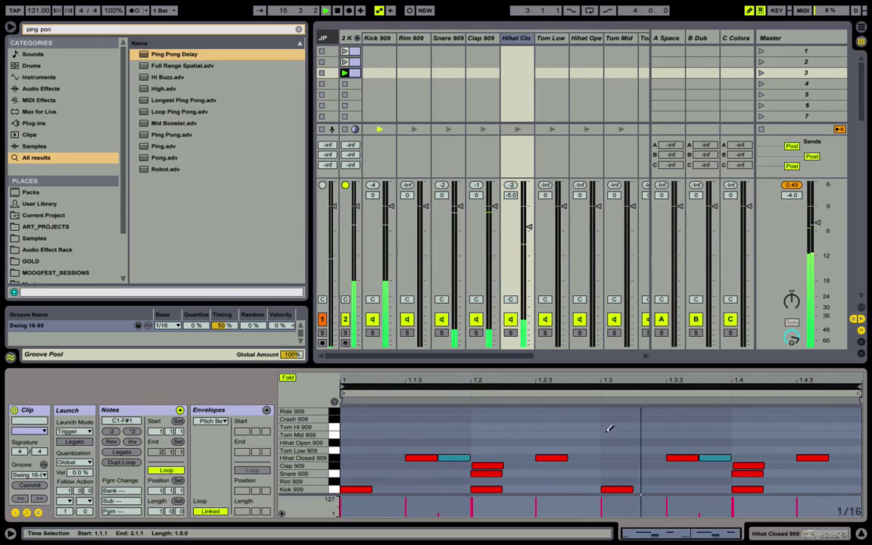
# Remove the quiet hi-hat note at 1.1.4 and duplicate the loop to two bars.
pyautogui.click(457, 460)
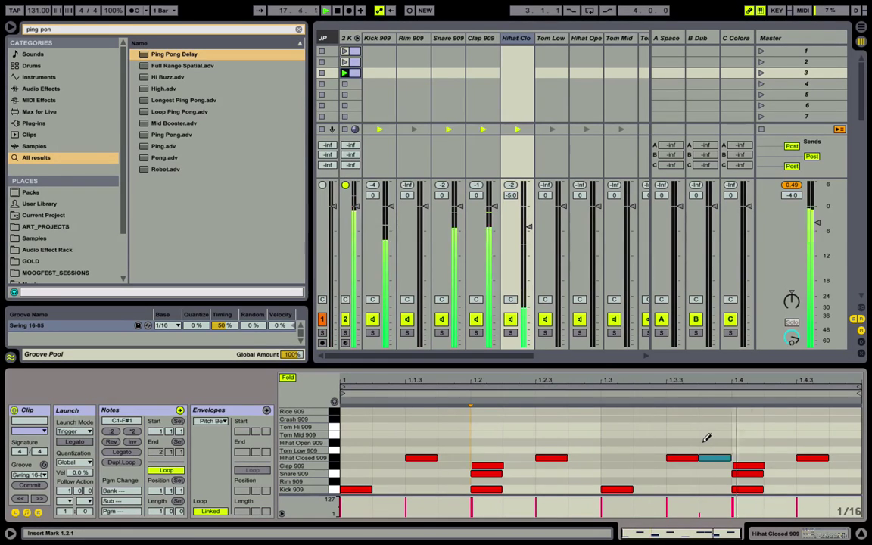
pyautogui.click(638, 385)
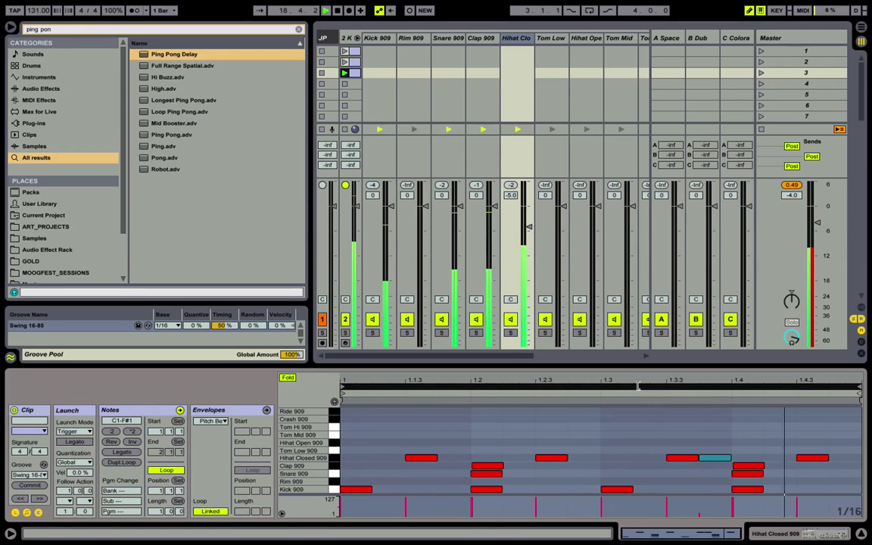
pyautogui.hotkey('ctrl', 'd')
# Add a quiet Hihat Closed 909 note at 2.3.2 with velocity 18, and duplicate the loop to four bars.
pyautogui.click(754, 464)
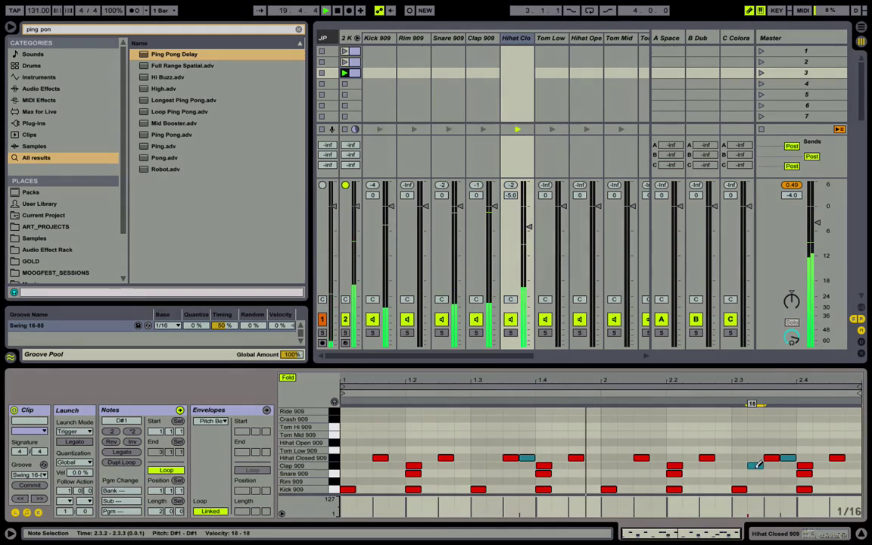
pyautogui.moveTo(755, 464); pyautogui.dragTo(756, 458)
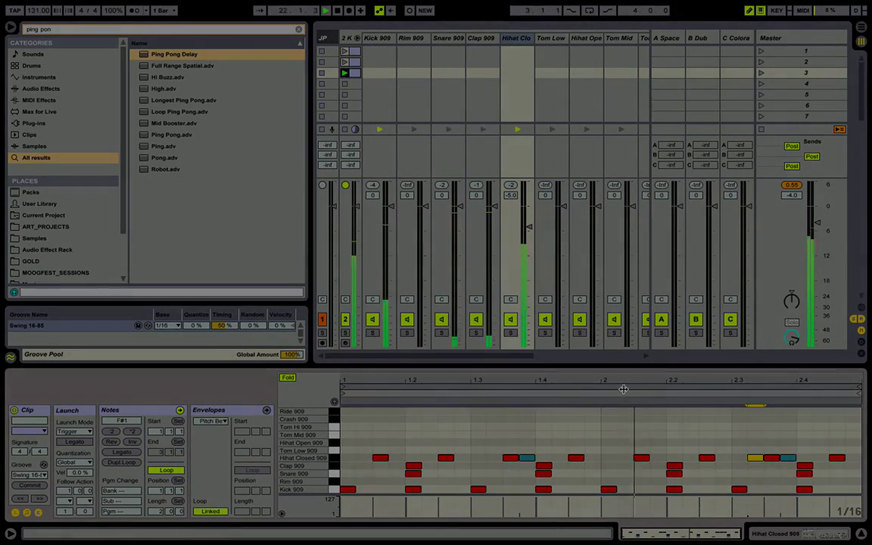
pyautogui.click(541, 388)
pyautogui.hotkey('ctrl', 'shift', 'd')
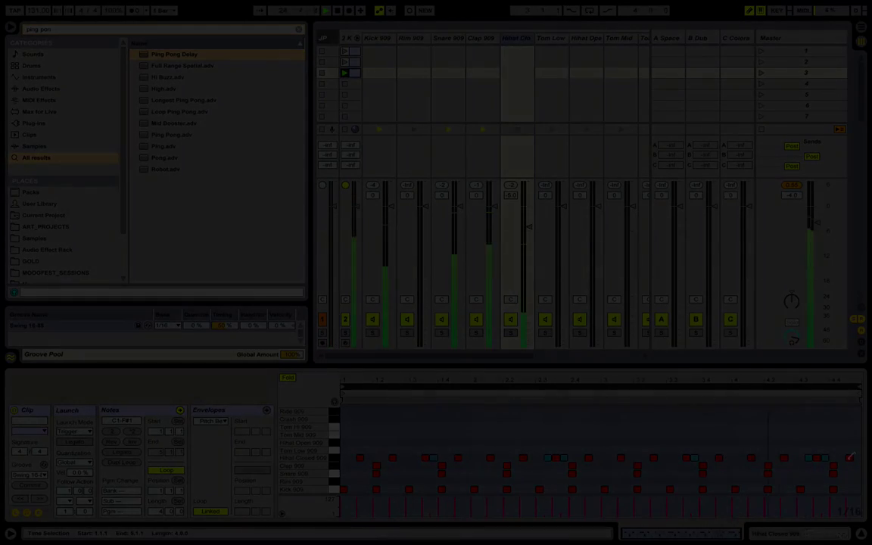